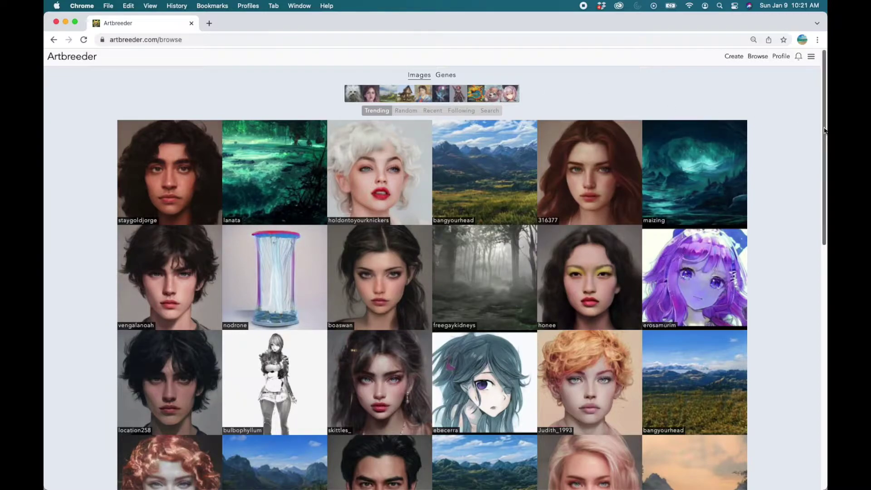
Start a new Characters creation using the Compose method
left_click_drag(825, 131, 826, 311)
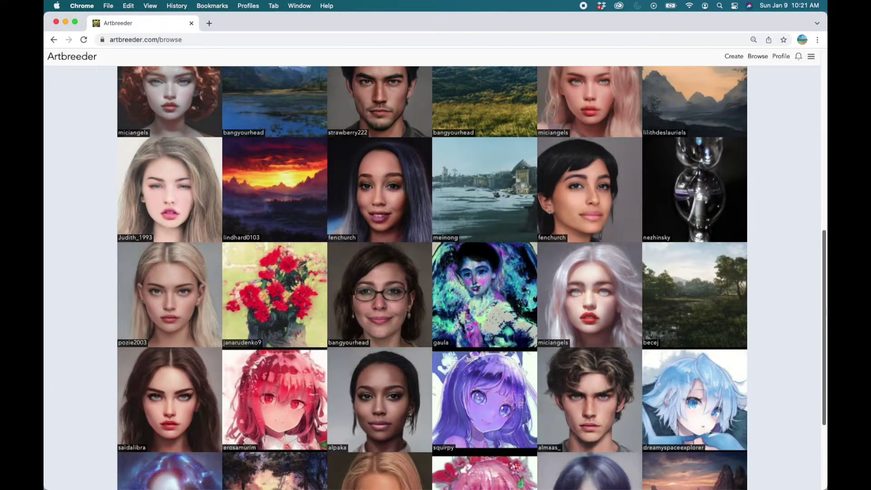
left_click_drag(826, 311, 826, 140)
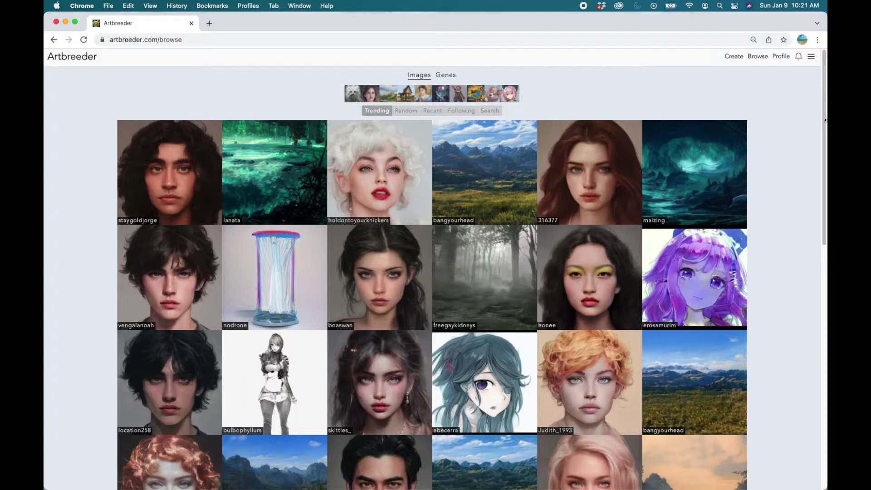
left_click(734, 56)
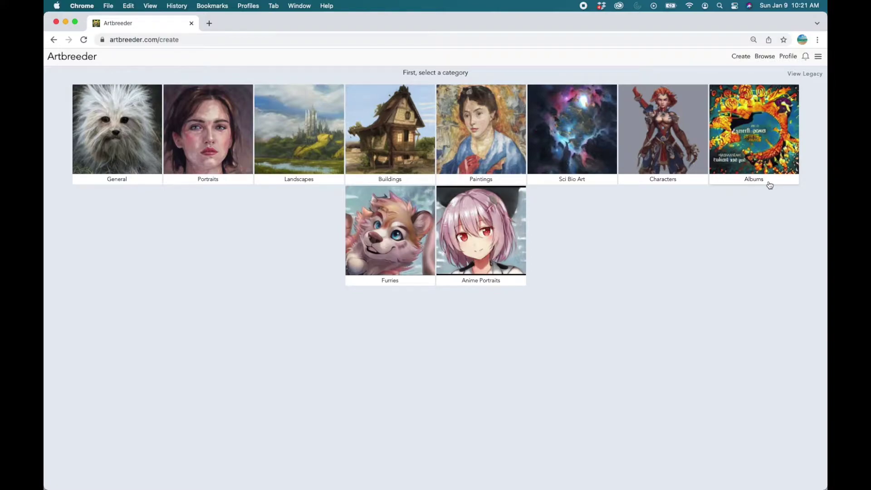
left_click(658, 141)
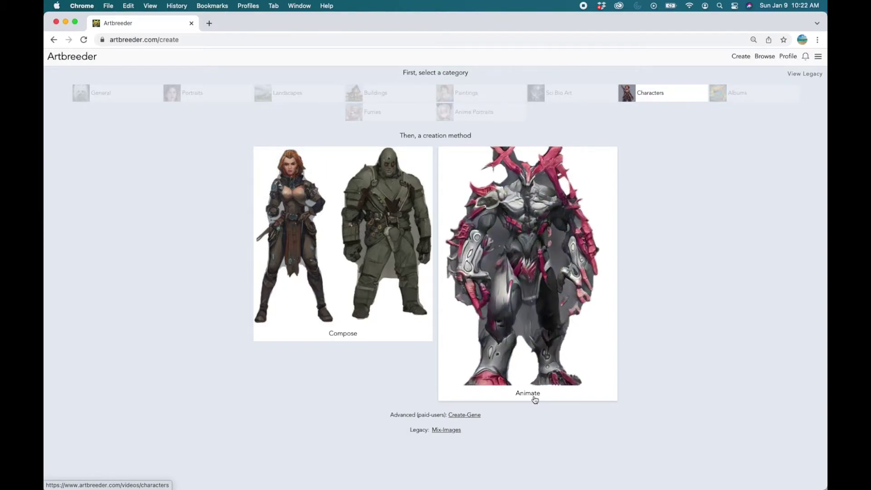
left_click(343, 340)
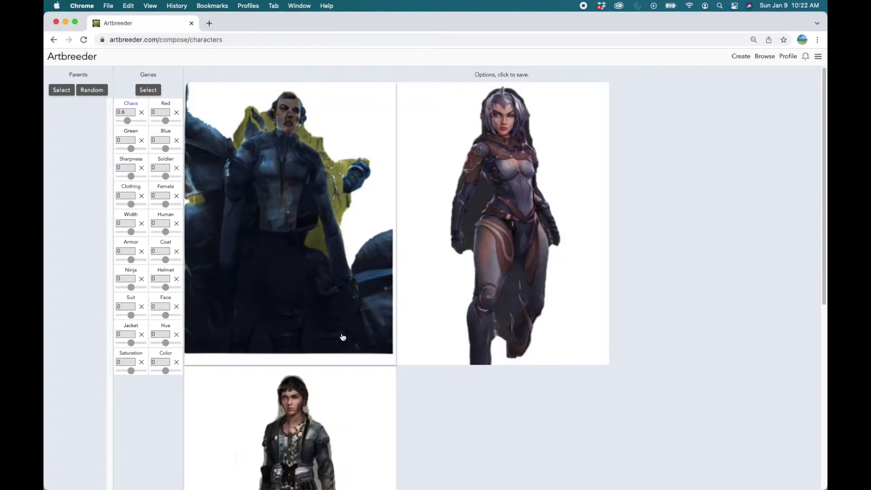
scroll(823, 302, "down", 4)
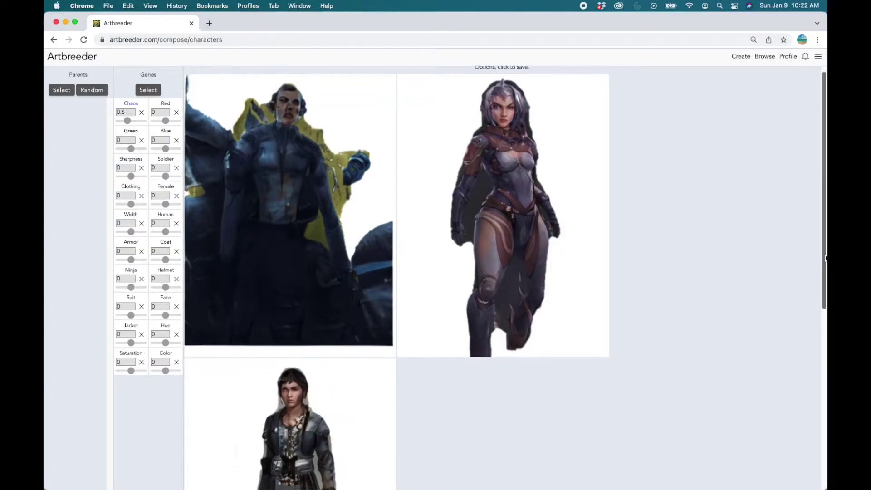
scroll(823, 302, "down", 5)
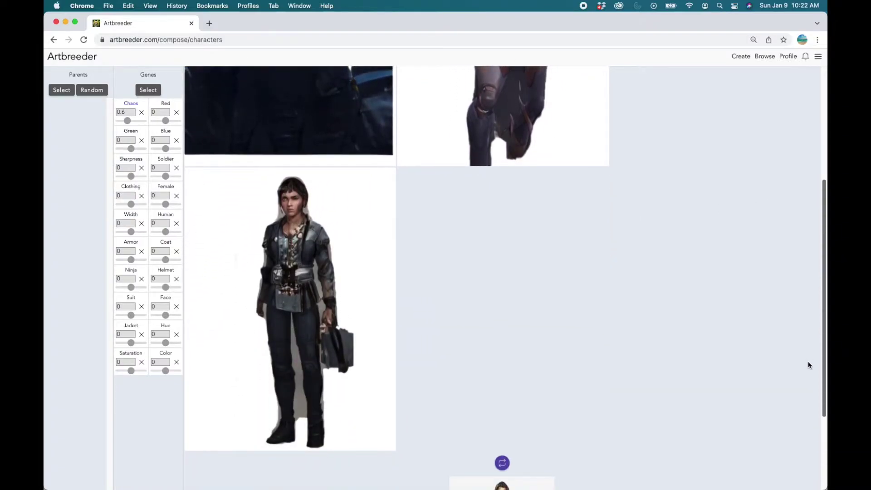
scroll(808, 359, "up", 7)
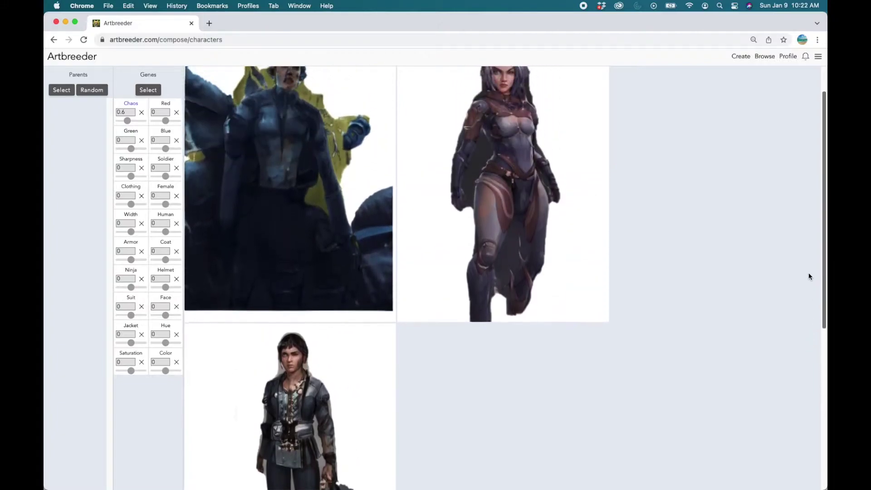
scroll(809, 276, "up", 2)
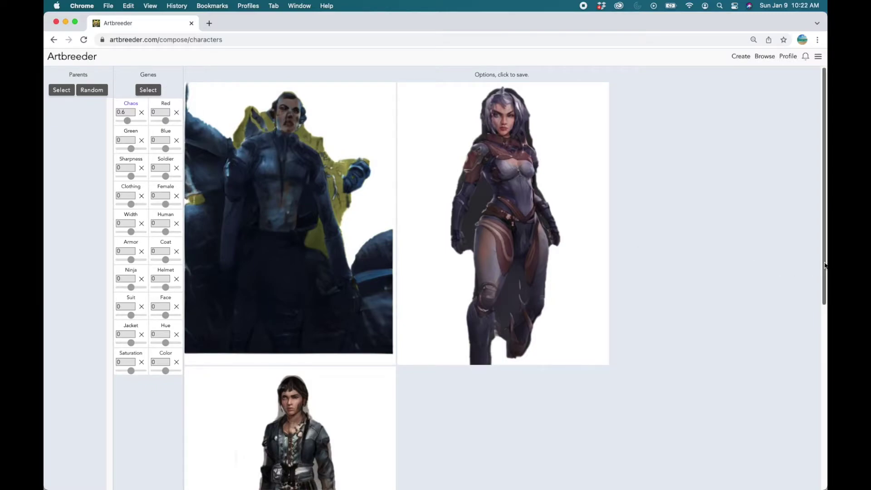
scroll(814, 342, "down", 5)
scroll(814, 341, "down", 5)
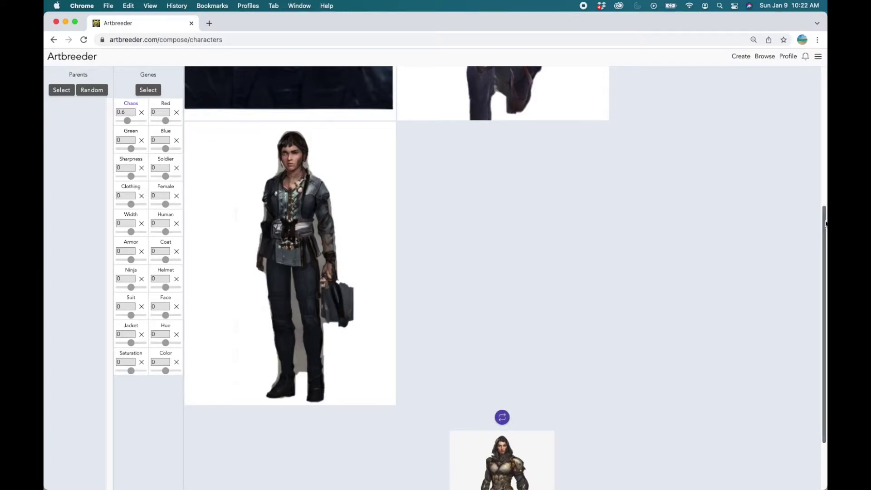
scroll(825, 225, "up", 10)
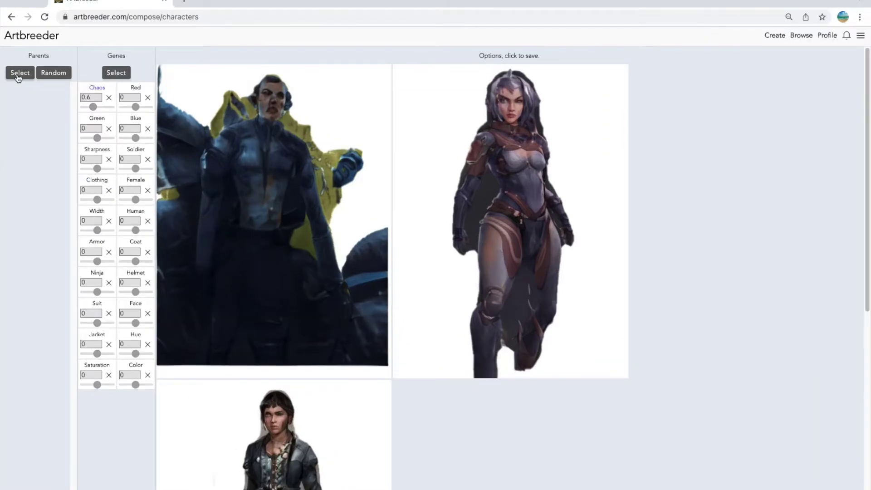
Search 'Iron man' in the parent picker and make the red-suited armored character the first parent
left_click(61, 89)
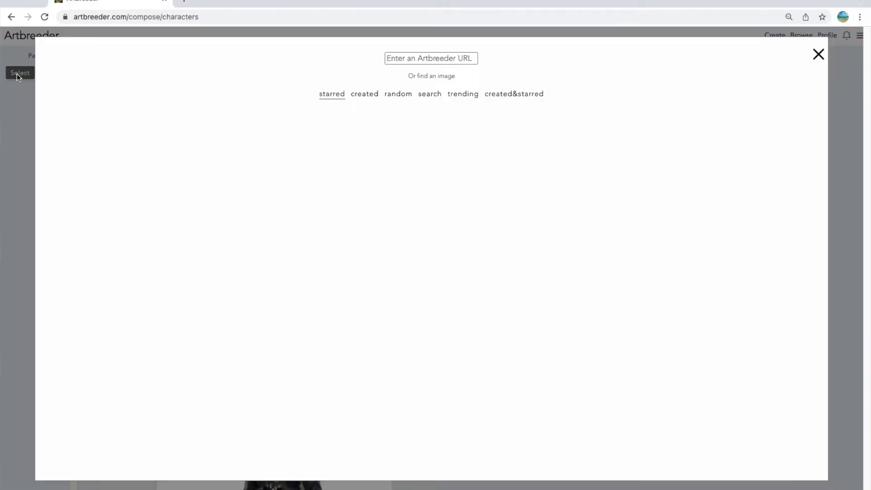
left_click(429, 97)
left_click(335, 109)
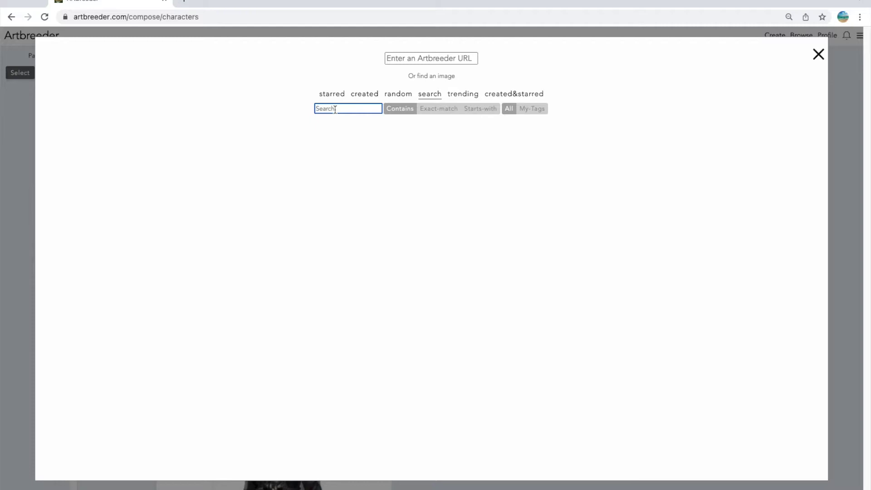
type("Iron")
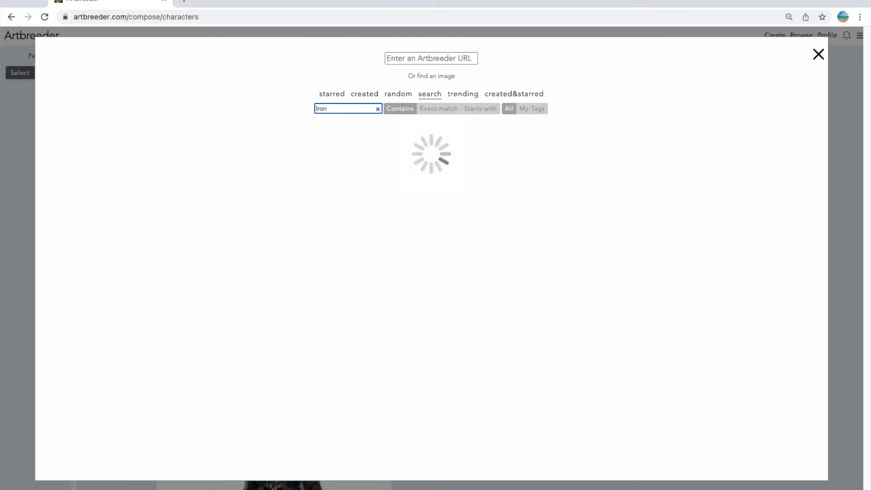
type("man")
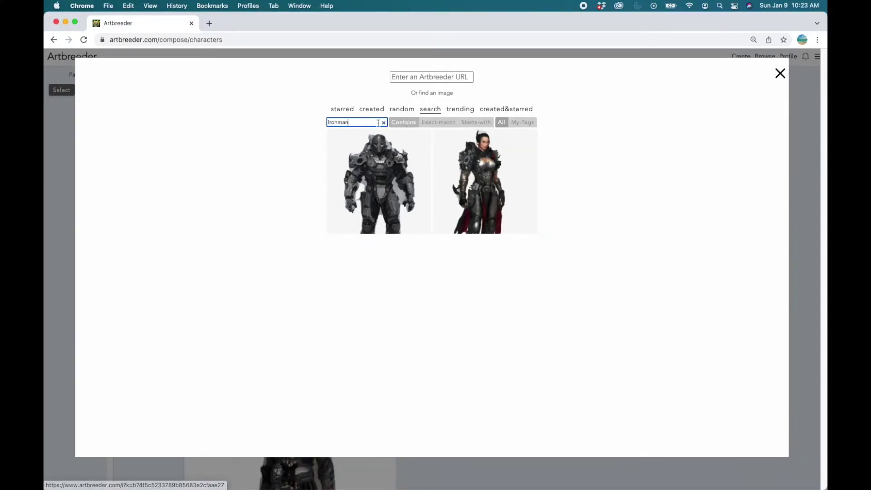
left_click(338, 122)
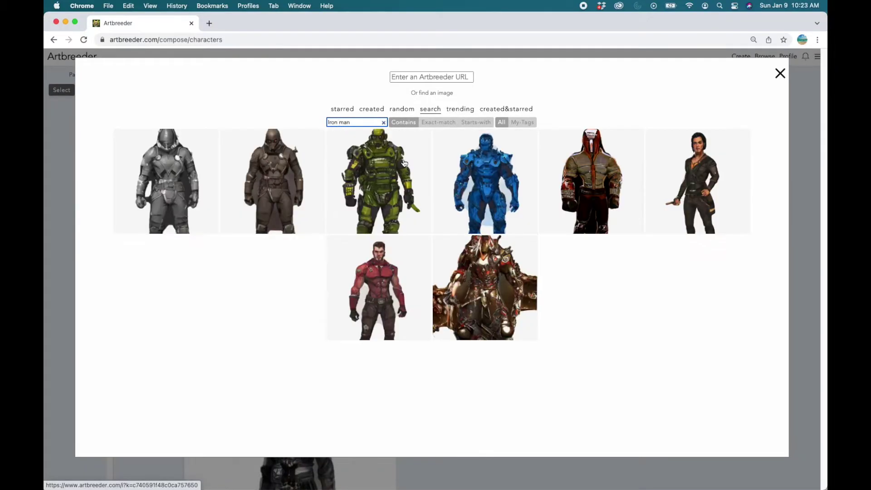
left_click(388, 302)
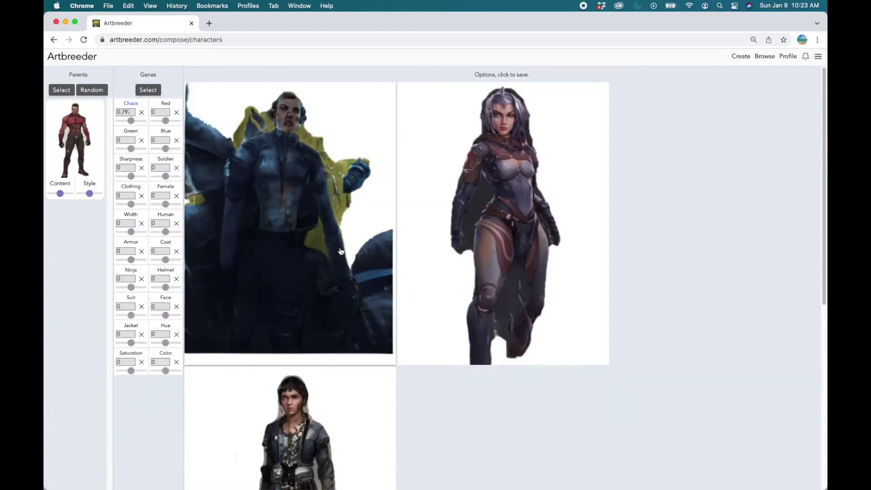
Add the shirtless bearded man from a 'Viking' search as the second parent
left_click(66, 94)
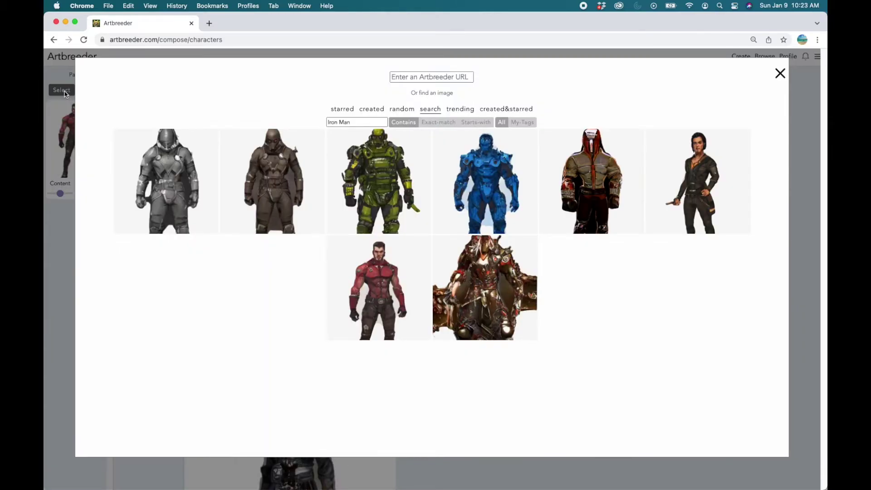
left_click_drag(356, 122, 303, 126)
type("Viking")
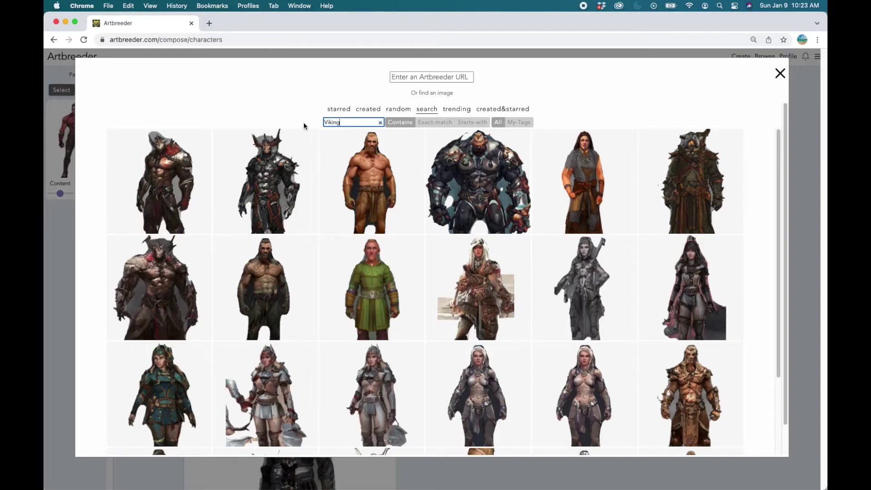
left_click_drag(779, 162, 774, 208)
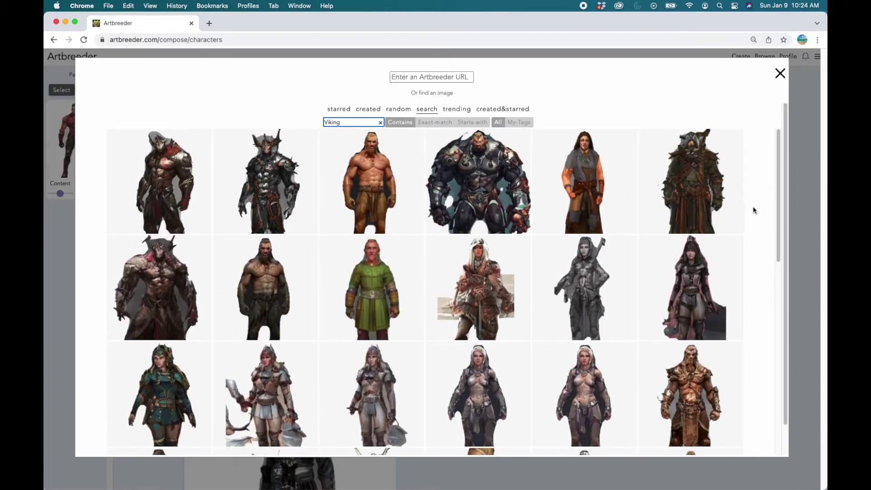
left_click(381, 189)
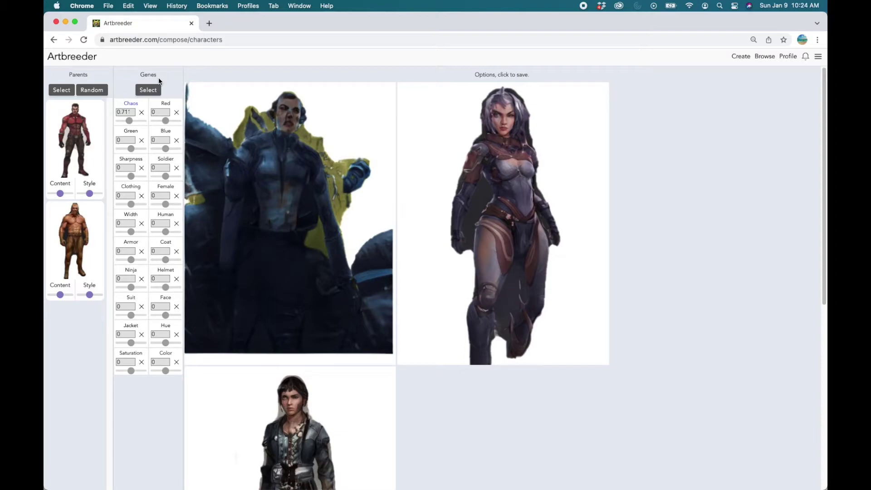
Regenerate the options from both parents and raise the Armor gene to about 1.03
scroll(825, 307, "down", 1)
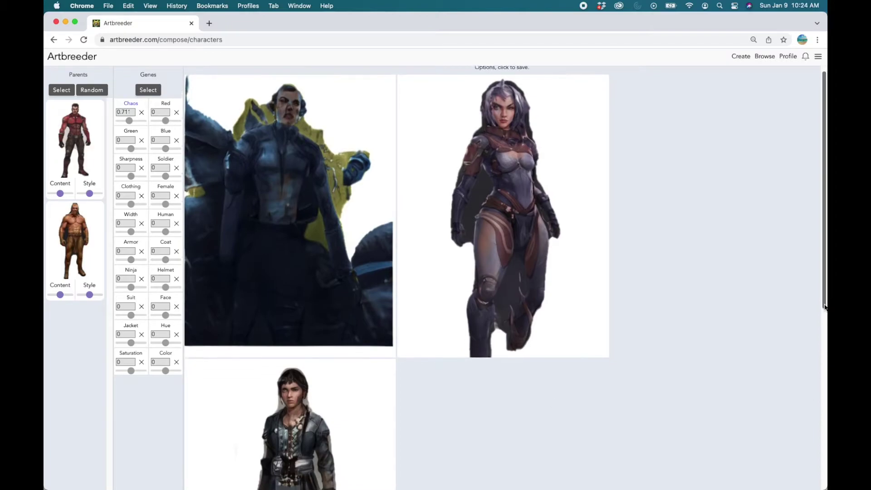
scroll(824, 307, "down", 10)
left_click(503, 397)
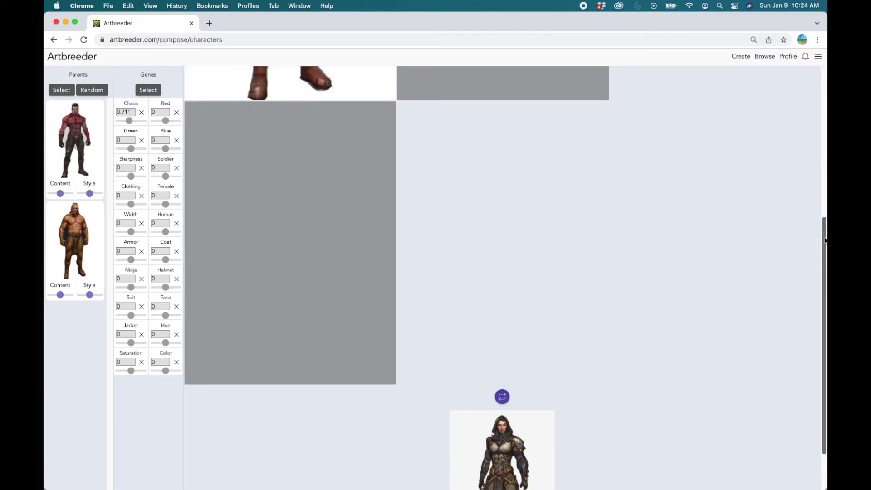
left_click_drag(825, 240, 815, 77)
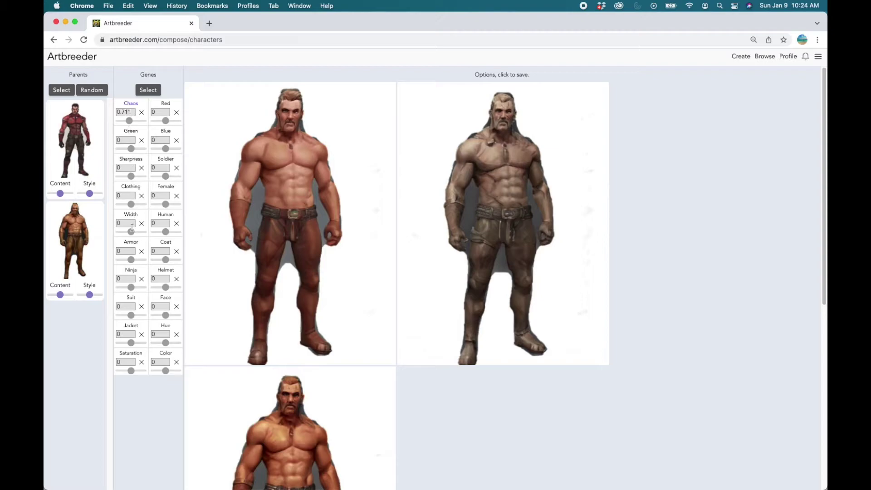
left_click_drag(132, 260, 133, 263)
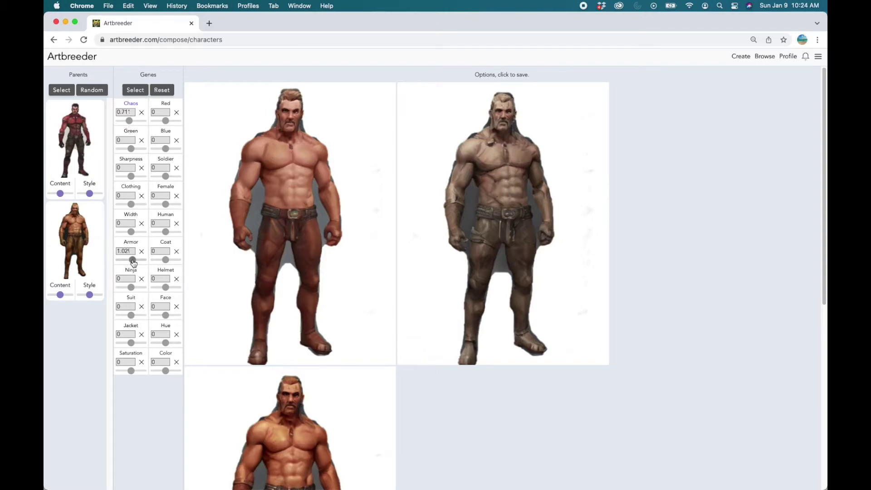
Raise the Armor gene to about 2.55 and lower Chaos to about 0.50
scroll(805, 400, "down", 6)
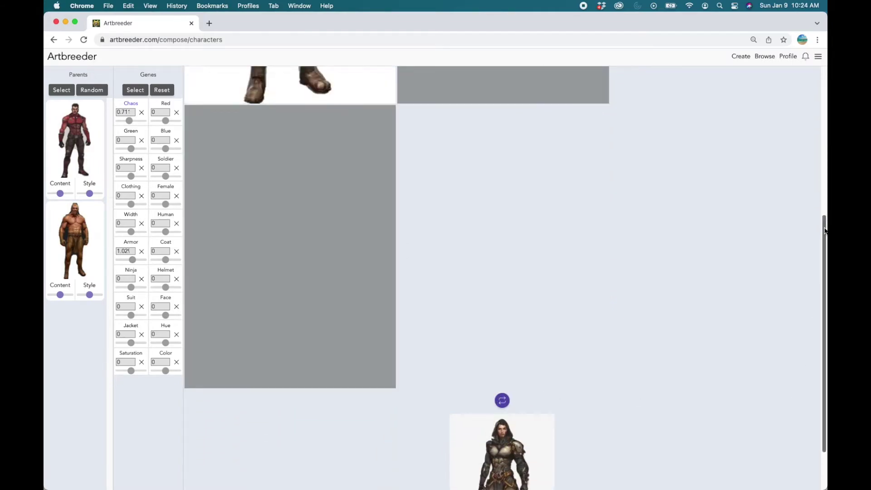
left_click_drag(826, 210, 806, 58)
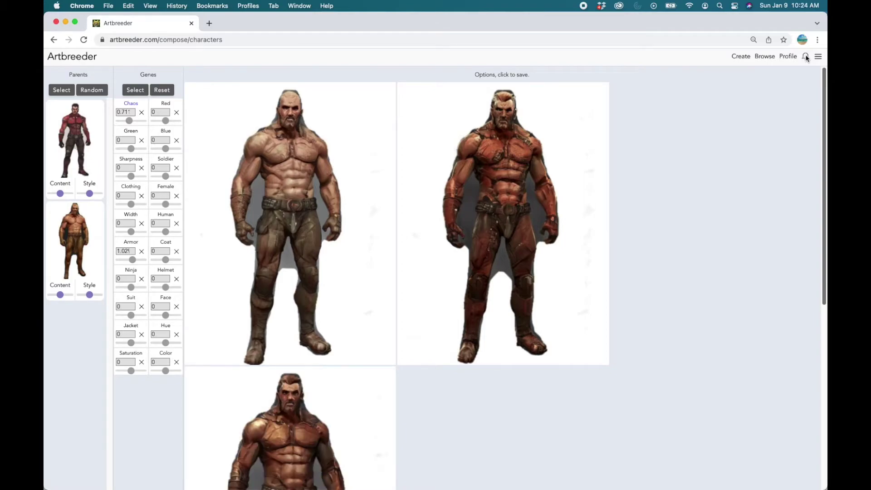
left_click_drag(132, 260, 135, 262)
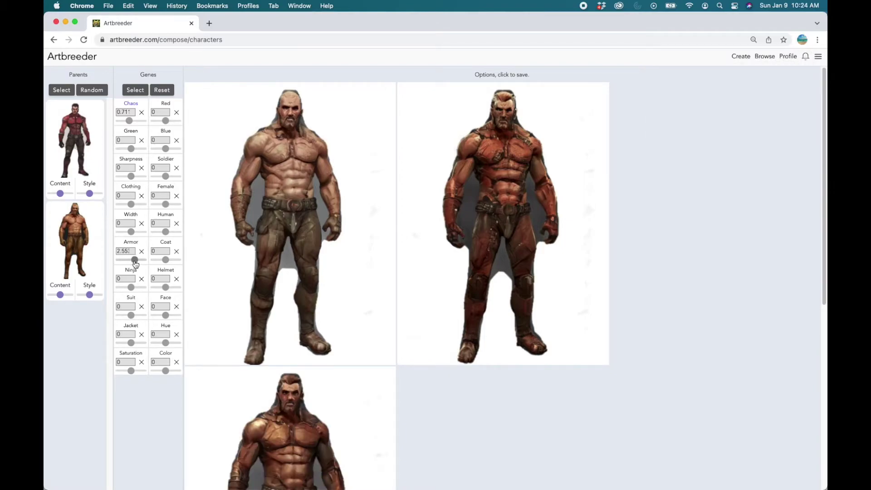
left_click_drag(825, 281, 780, 427)
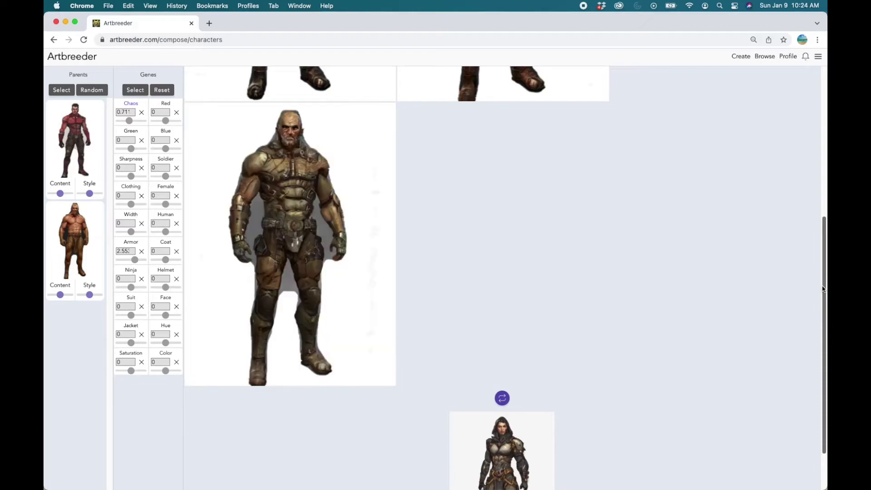
left_click_drag(825, 294, 816, 136)
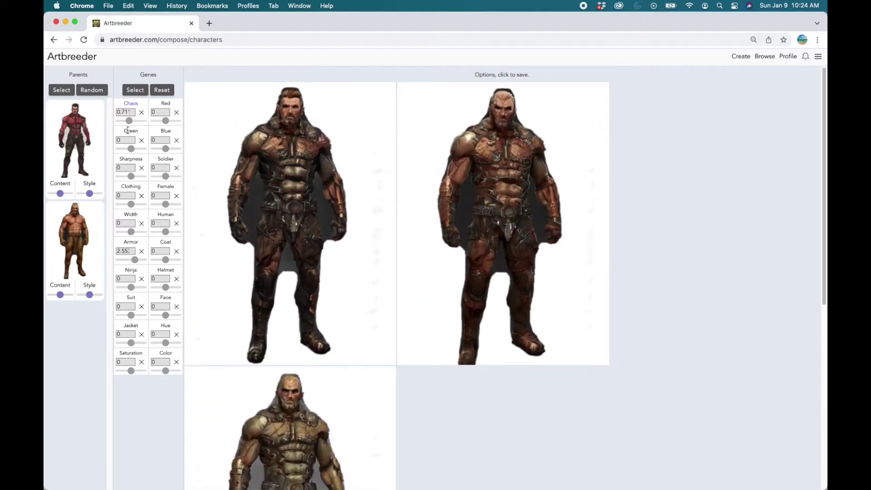
left_click_drag(129, 121, 127, 123)
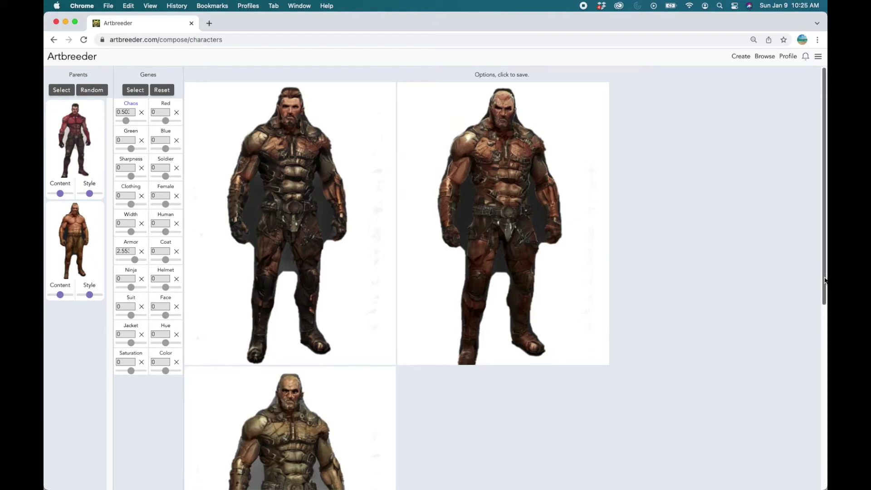
Regenerate the warrior options and raise Sharpness to about 2.15
left_click_drag(824, 280, 825, 419)
left_click(501, 412)
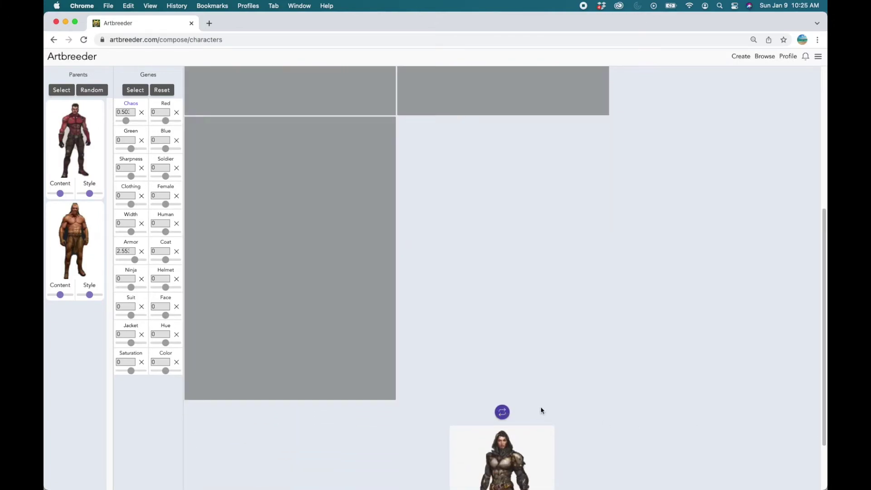
left_click_drag(825, 256, 821, 104)
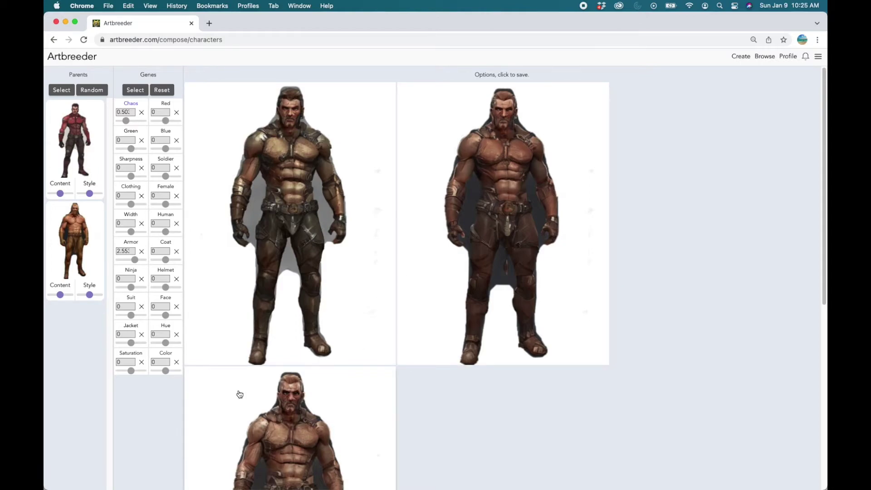
left_click_drag(131, 176, 134, 176)
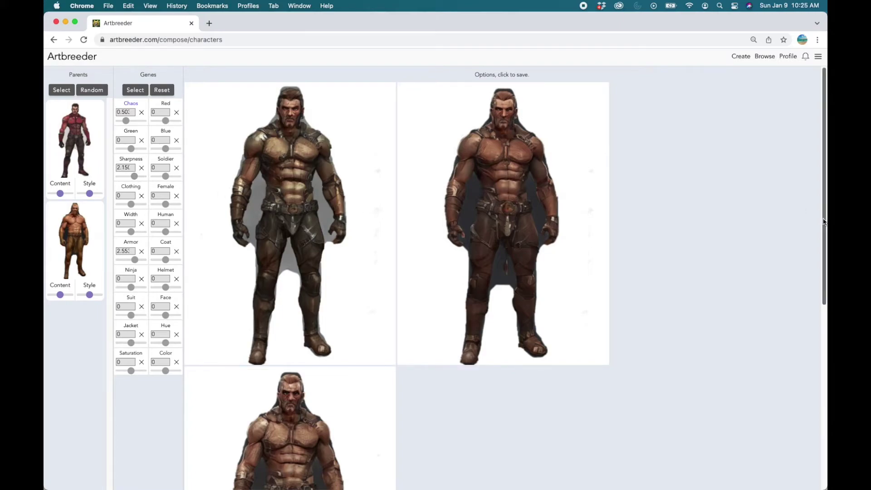
Regenerate the options with the raised Sharpness gene
scroll(824, 222, "down", 6)
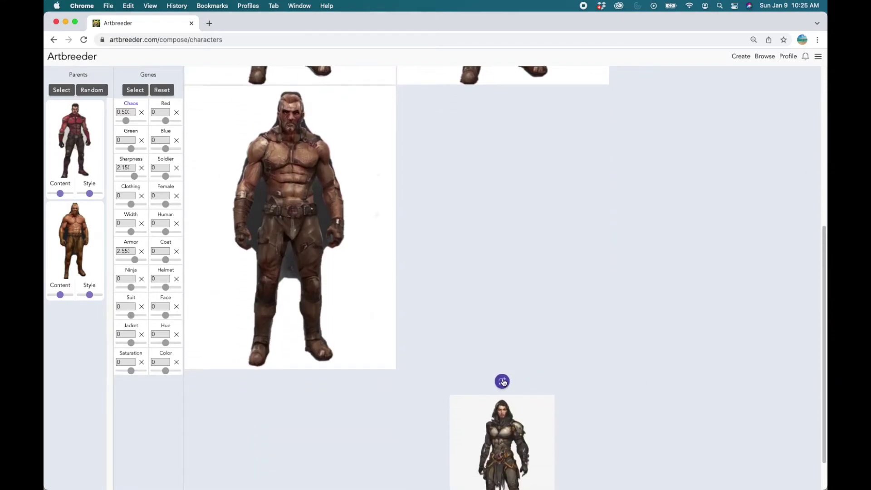
left_click(502, 381)
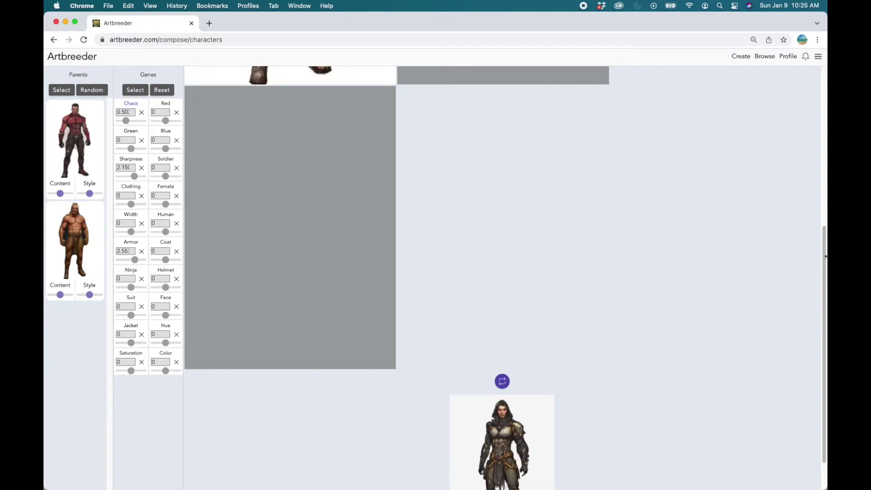
left_click_drag(825, 256, 819, 97)
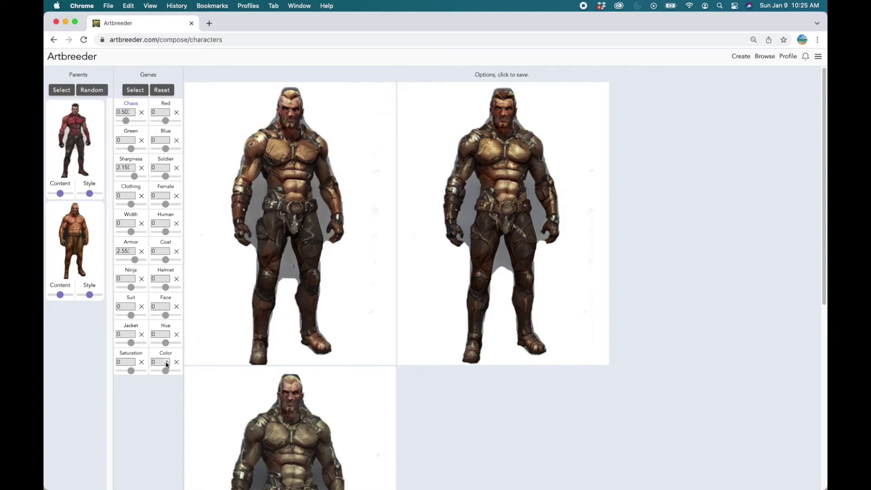
Set the Color gene to -0.1 and the Clothing gene to 0.6
left_click(167, 363)
left_click(166, 386)
left_click(127, 195)
type(".6")
scroll(299, 248, "down", 5)
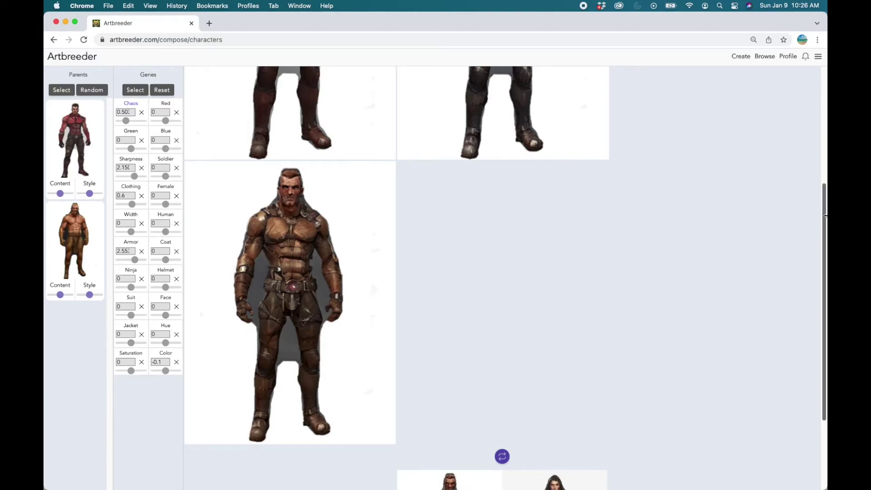
left_click_drag(825, 221, 825, 289)
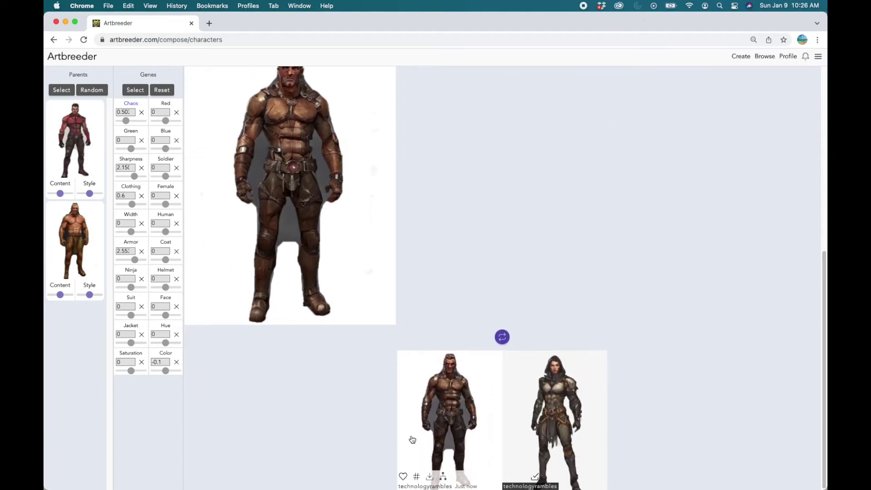
Save the left result, then raise Human to 2.165 and set Chaos to about 0.6
left_click(447, 424)
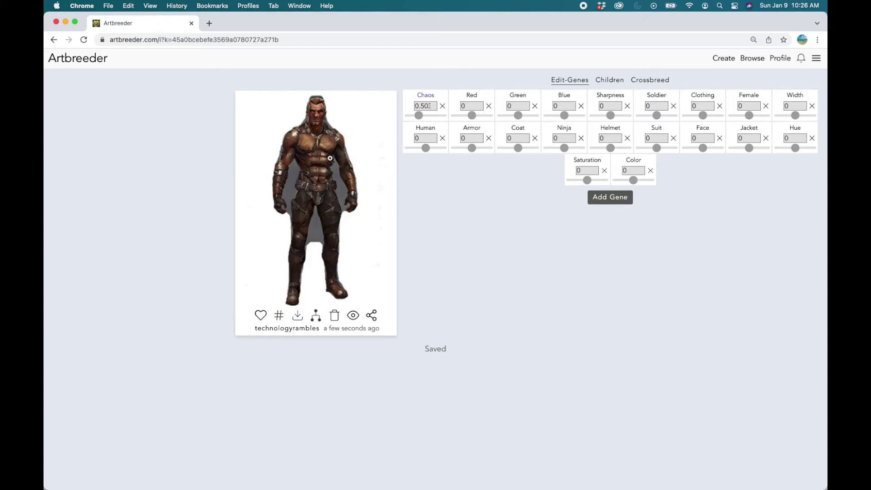
left_click_drag(426, 147, 429, 151)
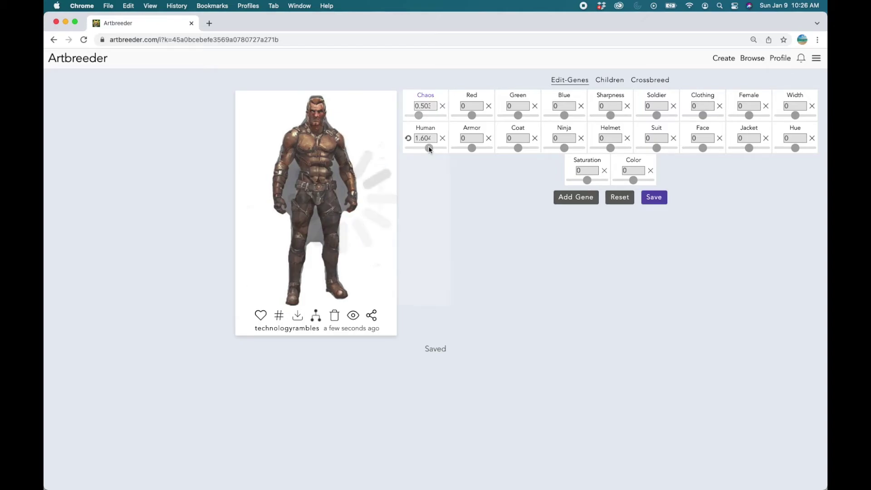
left_click_drag(429, 149, 430, 150)
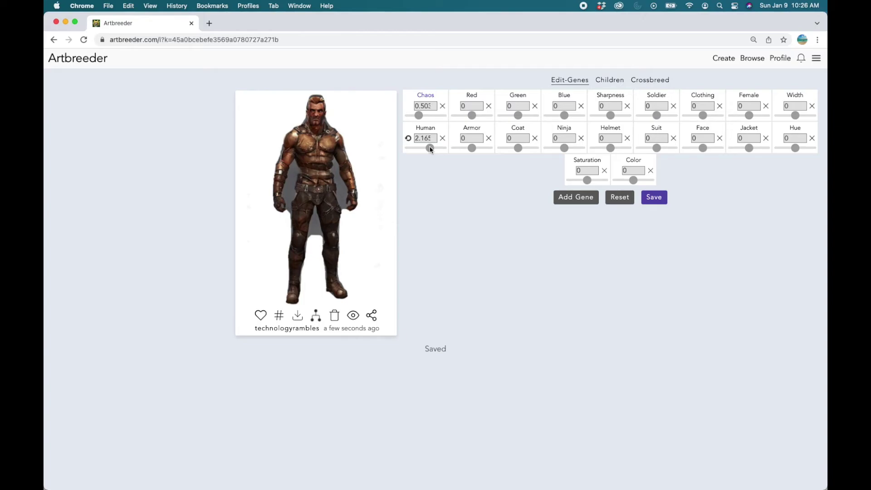
left_click_drag(419, 115, 415, 115)
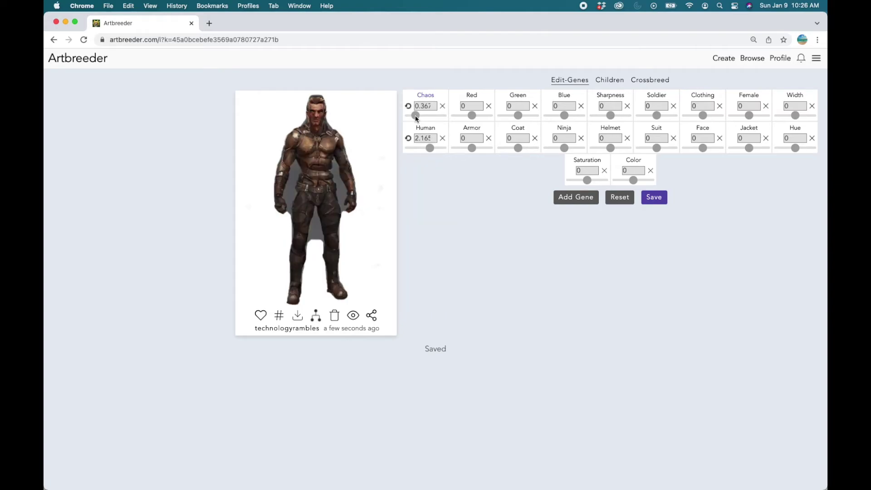
left_click_drag(415, 116, 421, 115)
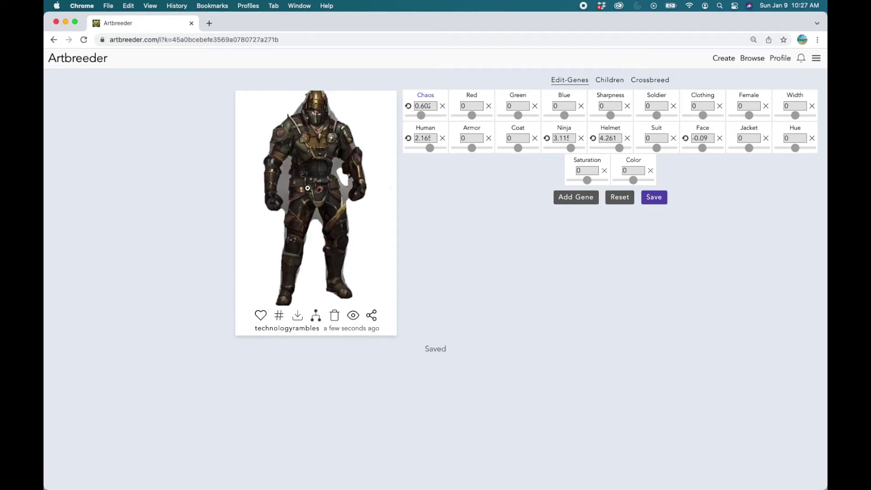
left_click(279, 315)
left_click(261, 316)
left_click(279, 317)
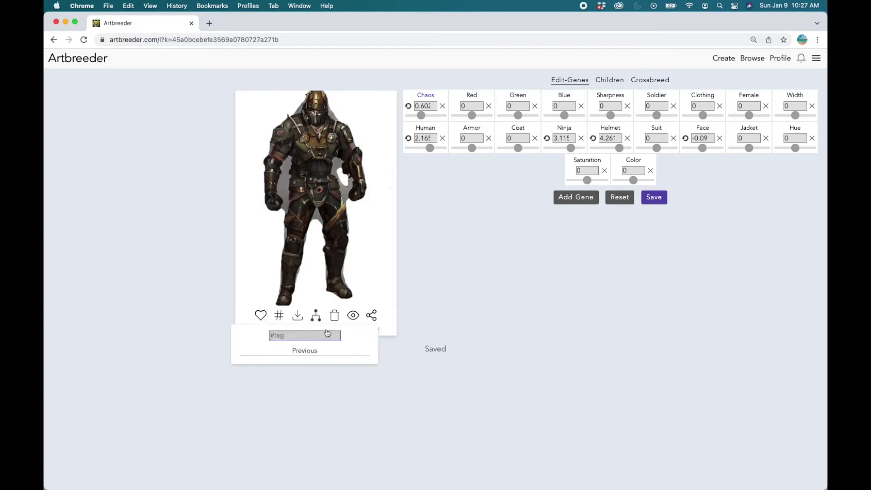
left_click(534, 376)
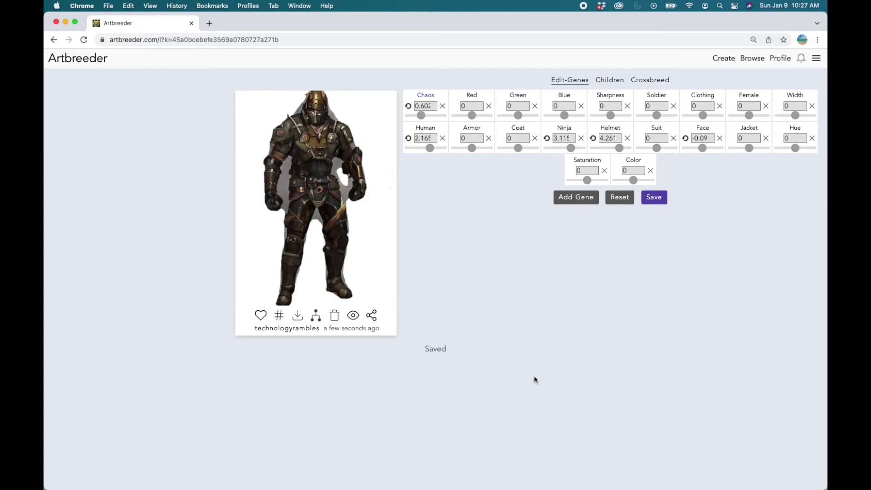
left_click(316, 320)
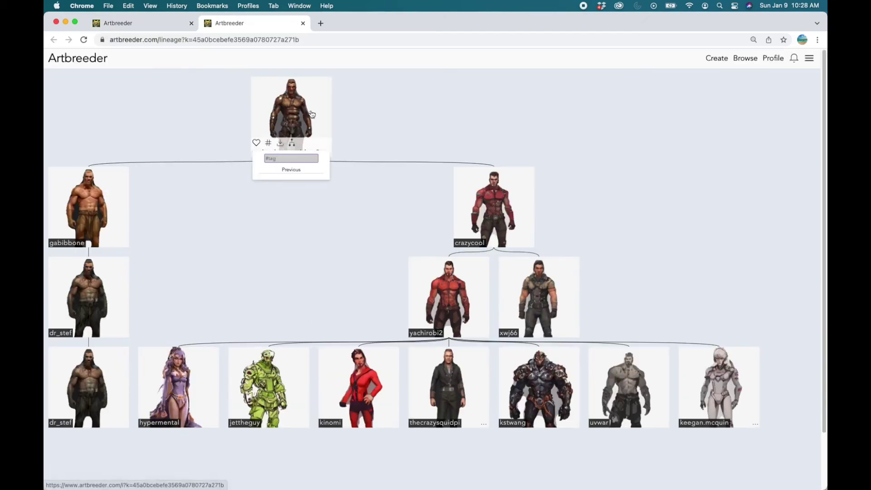
Open the warrior's lineage tree in a new tab to see its two parents and ancestors
mouse_move(322, 140)
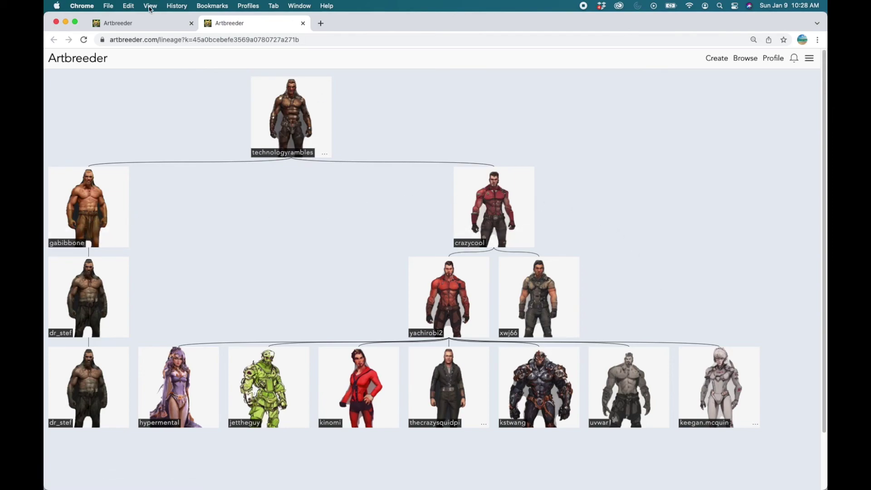
Return to the first tab and scroll through the created images, including the helmeted warrior
left_click(127, 25)
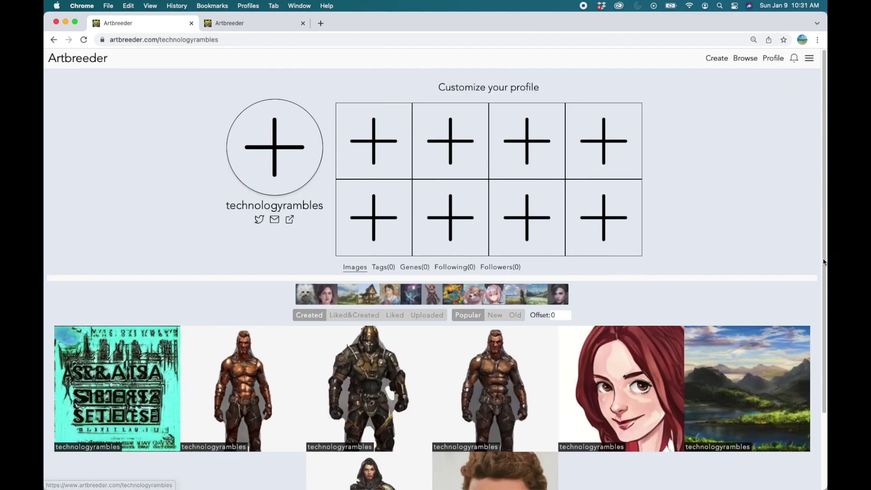
left_click_drag(824, 188, 824, 292)
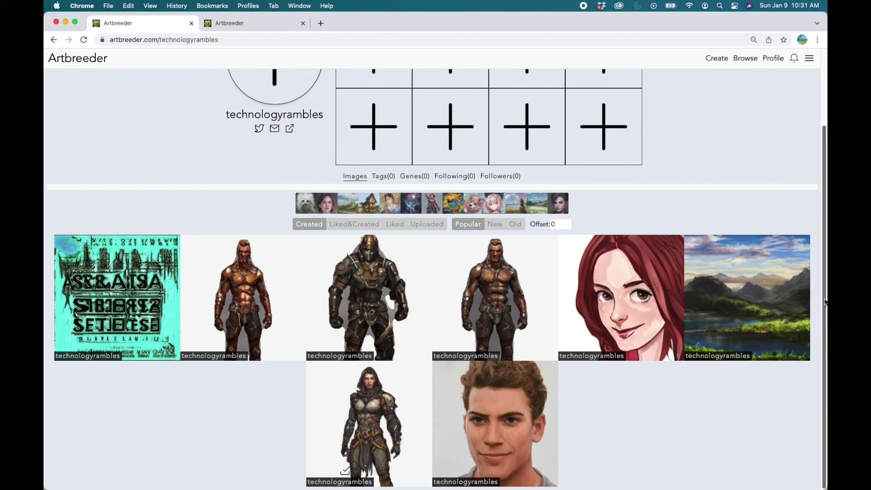
left_click_drag(825, 302, 824, 142)
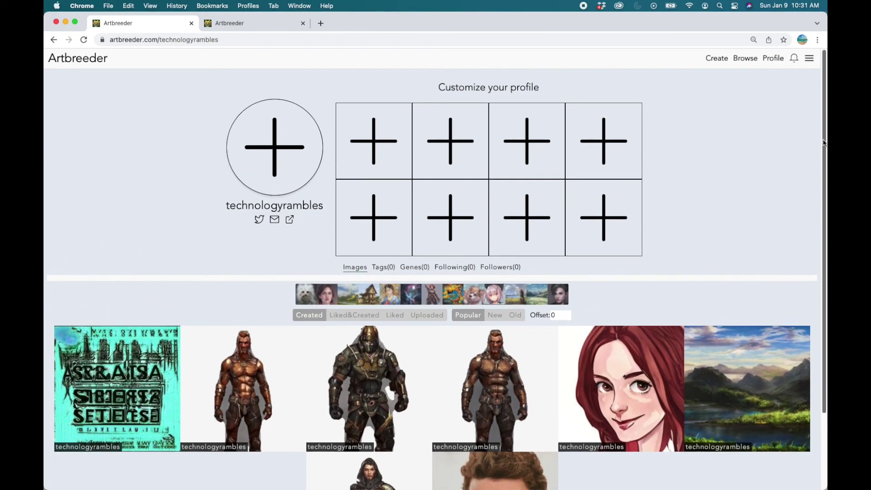